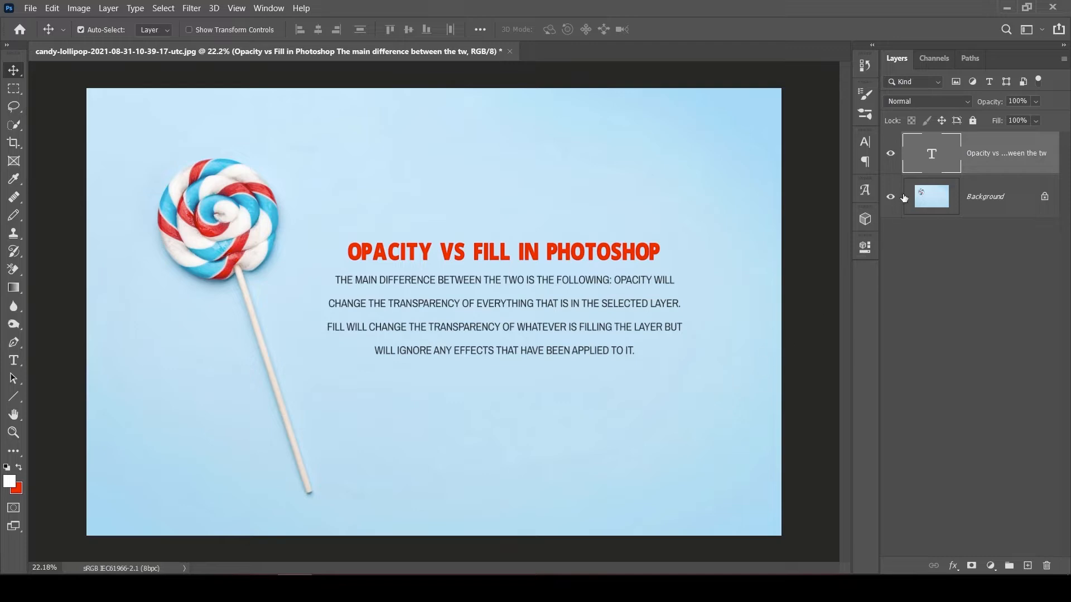
# Step: Hide the existing explanatory text layer and add a new text layer reading CANDY beside the lollipop
pyautogui.click(891, 159)
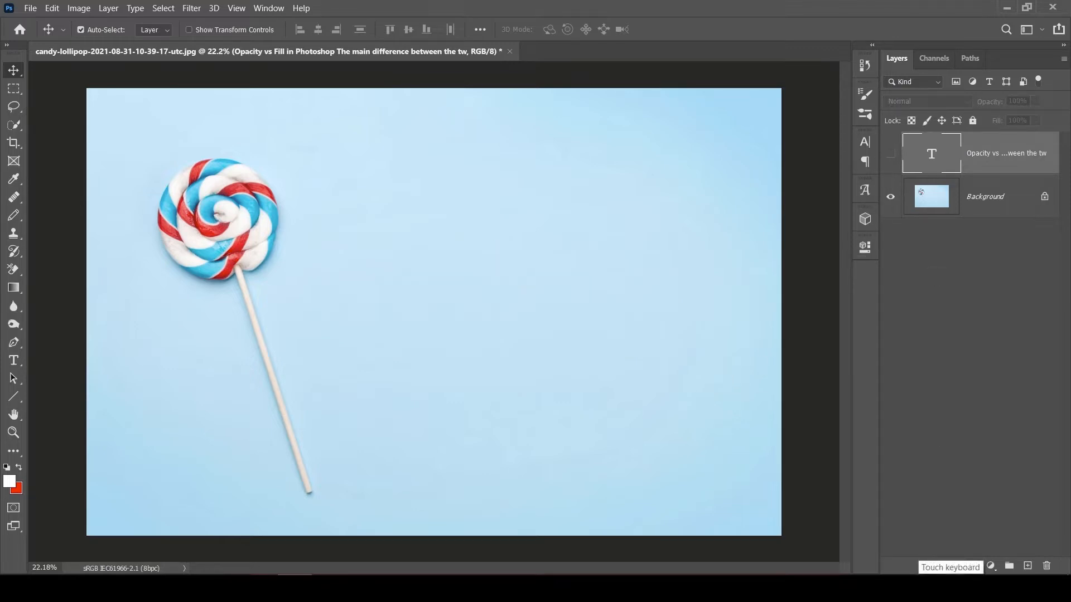
pyautogui.click(1027, 566)
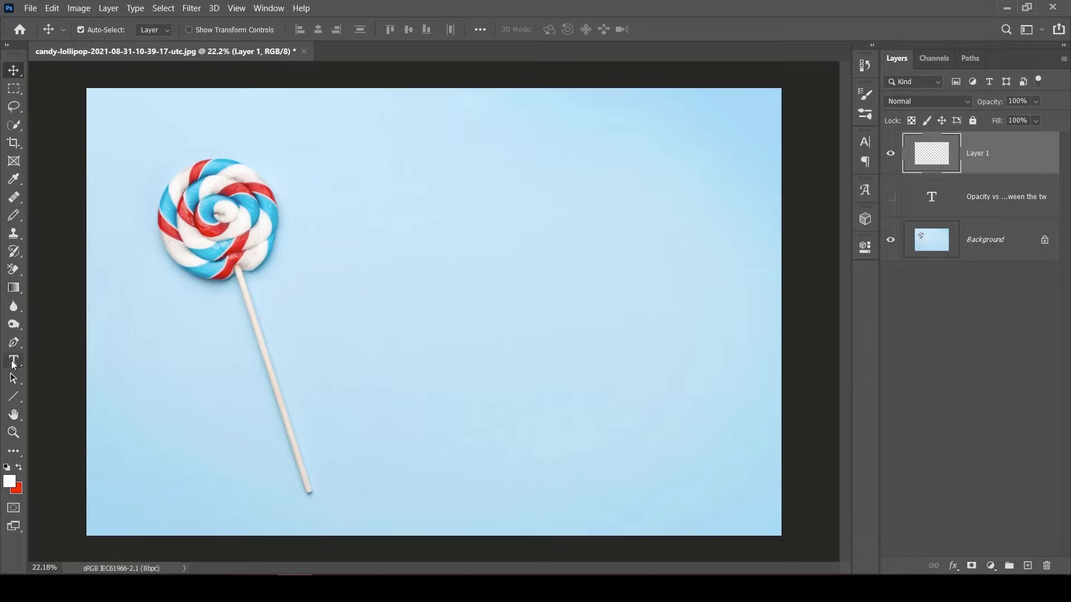
pyautogui.click(14, 361)
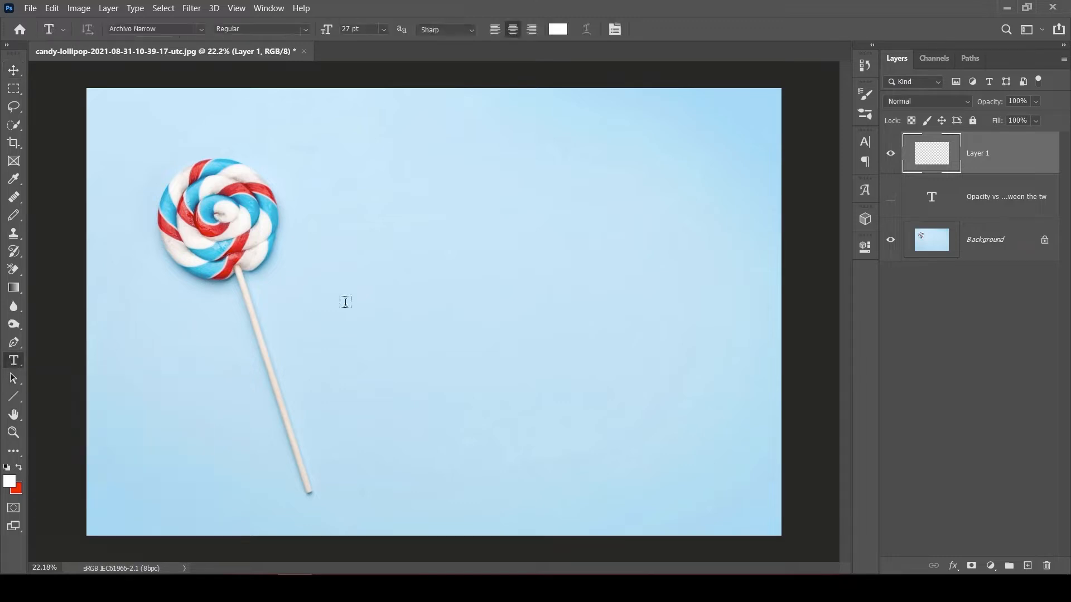
pyautogui.click(436, 248)
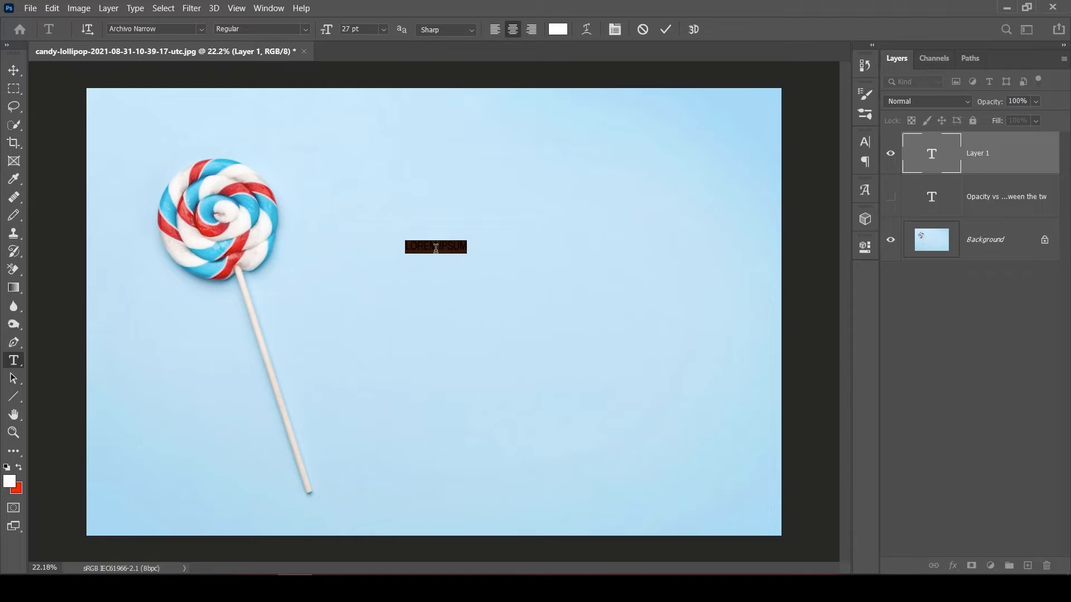
pyautogui.press('BackSpace')
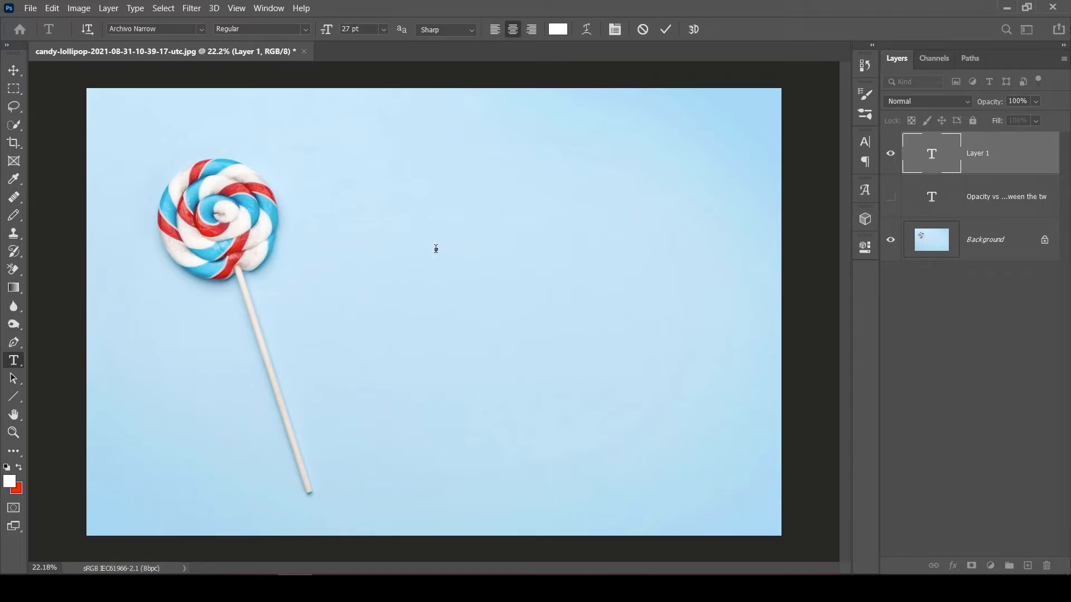
pyautogui.write('CANDY')
pyautogui.click(670, 29)
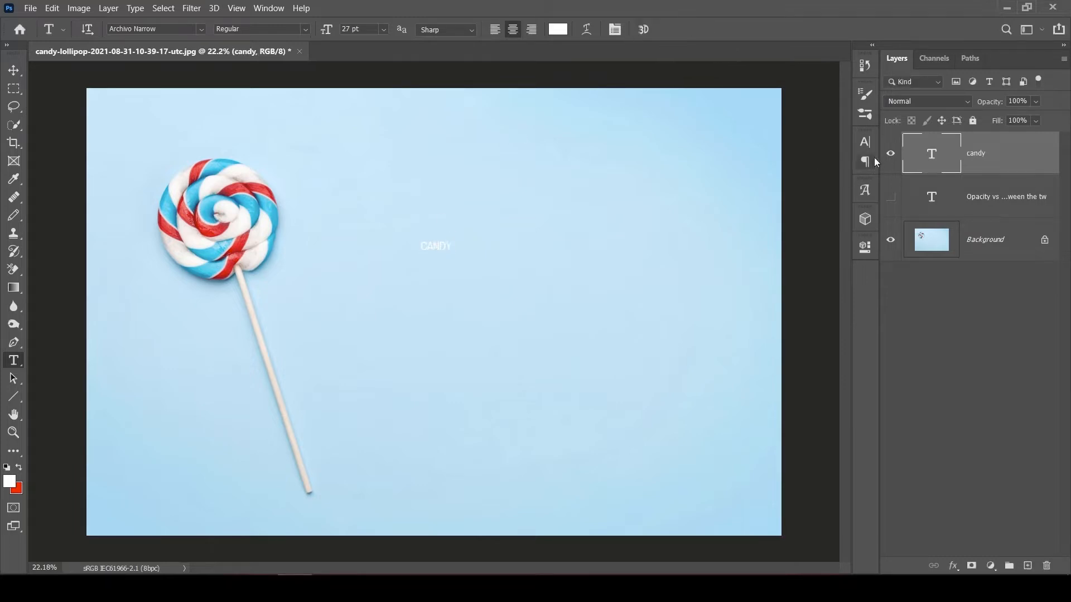
# Step: Set the font of the CANDY text to Novus-Bold
pyautogui.click(865, 141)
pyautogui.click(781, 160)
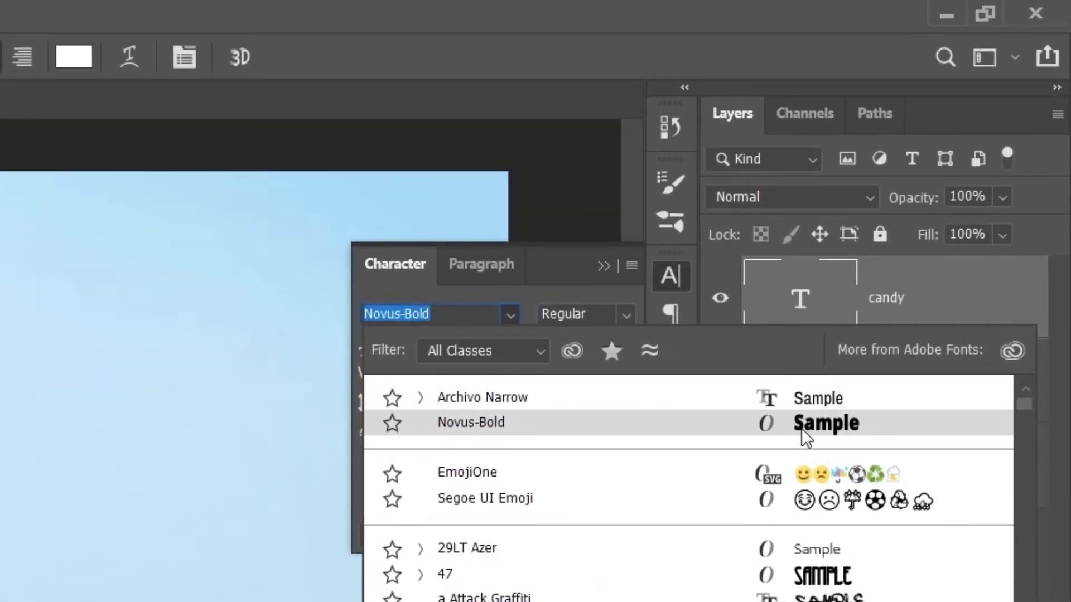
pyautogui.click(802, 425)
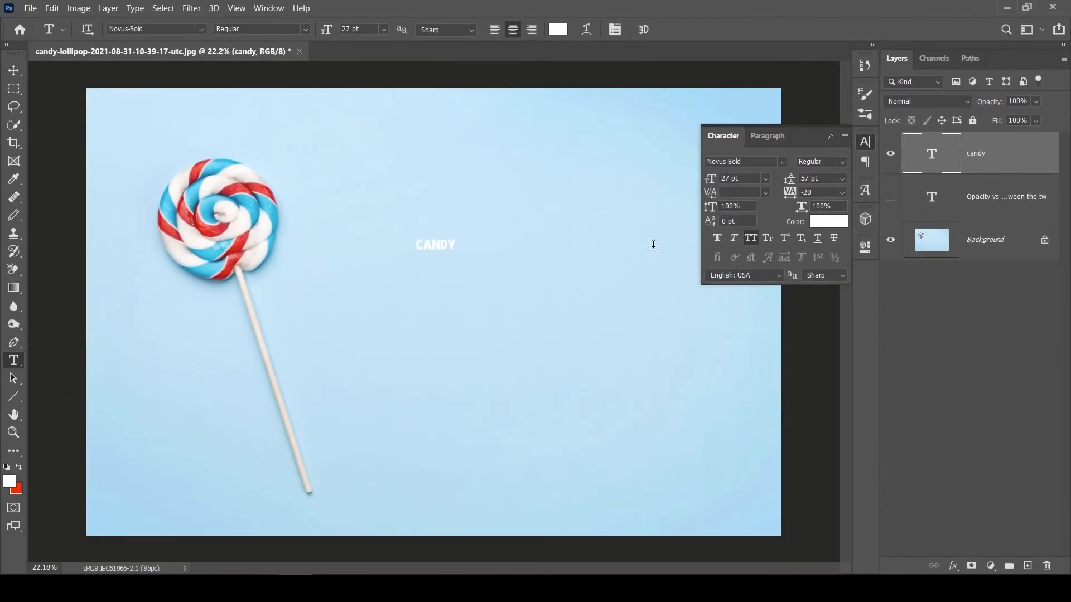
pyautogui.click(14, 70)
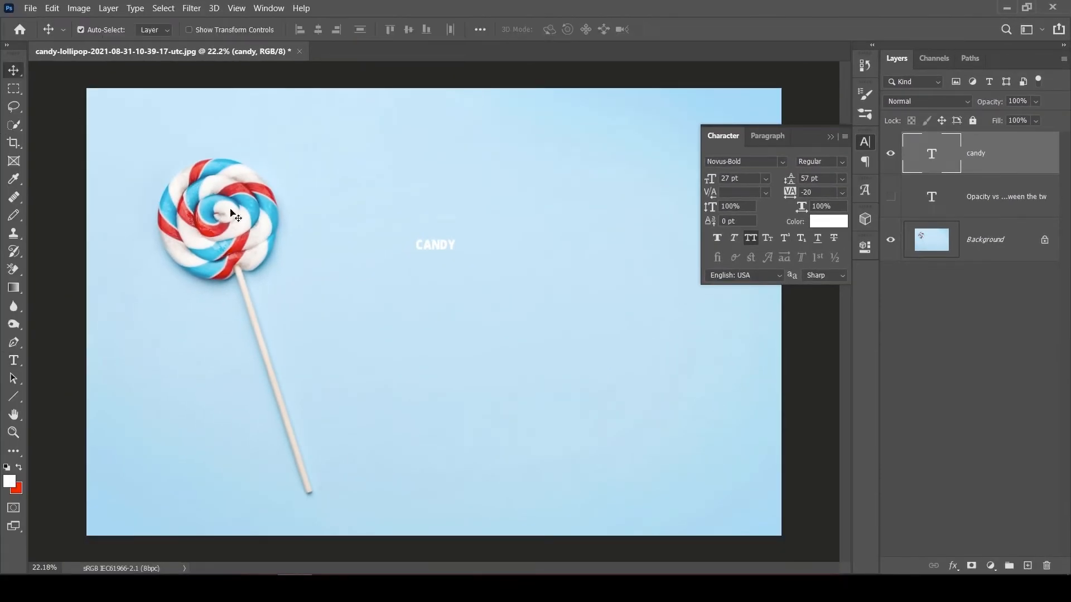
pyautogui.doubleClick(445, 246)
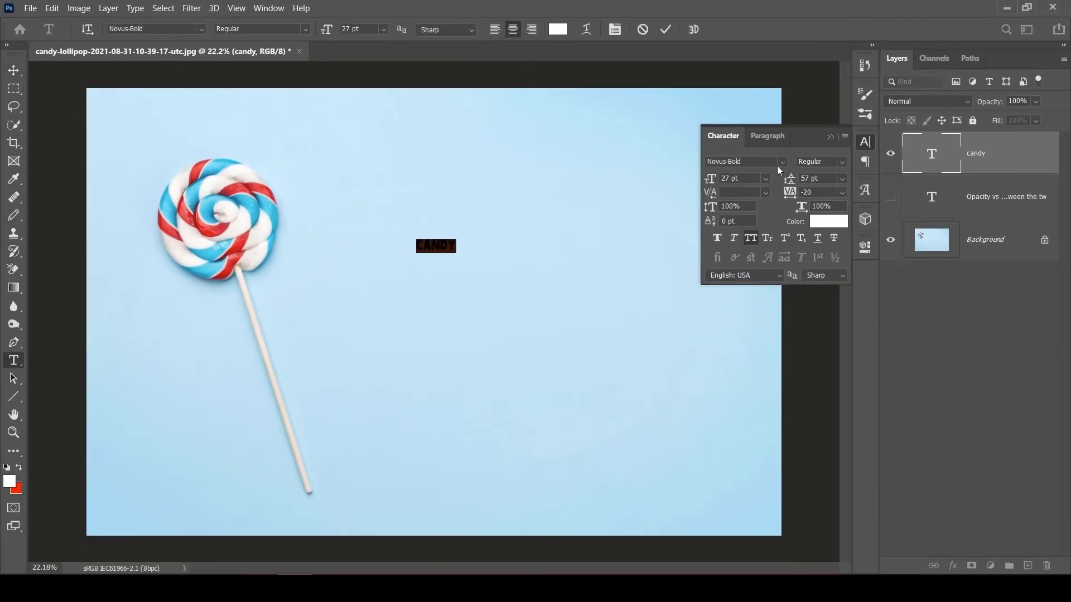
pyautogui.click(782, 162)
pyautogui.click(908, 210)
pyautogui.click(665, 29)
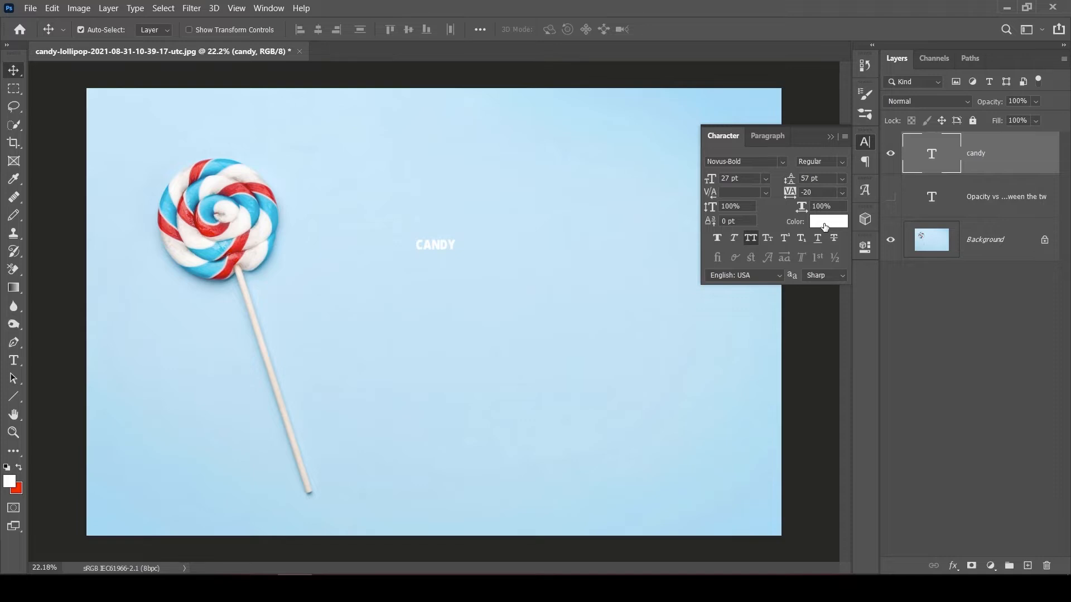
# Step: Change the CANDY text colour to a bright orange-red and set its font size to 72 pt
pyautogui.click(829, 223)
pyautogui.moveTo(881, 316); pyautogui.dragTo(885, 306)
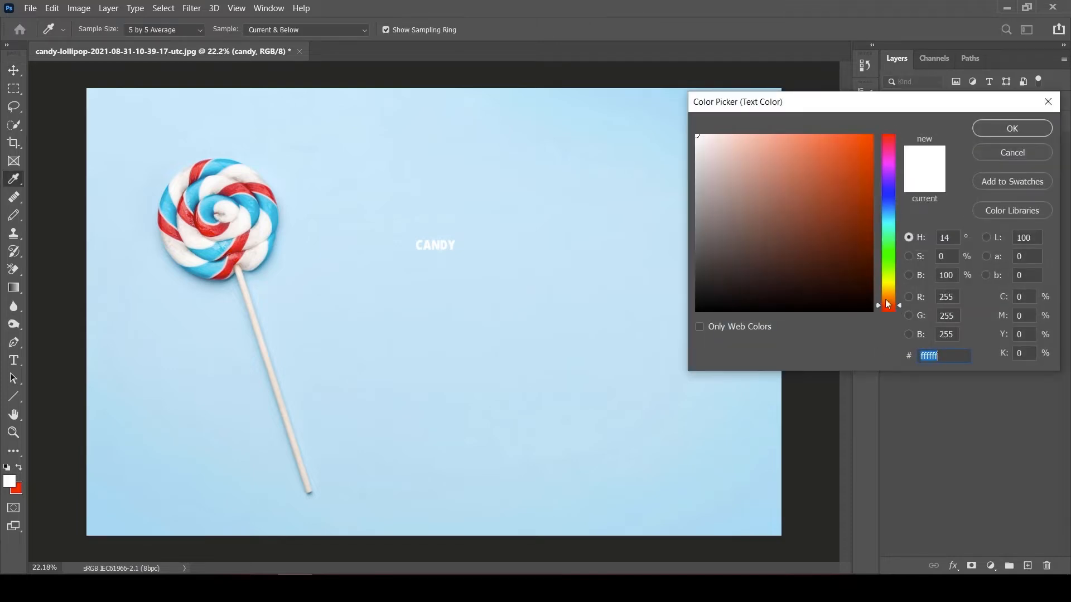
pyautogui.click(866, 140)
pyautogui.click(1002, 128)
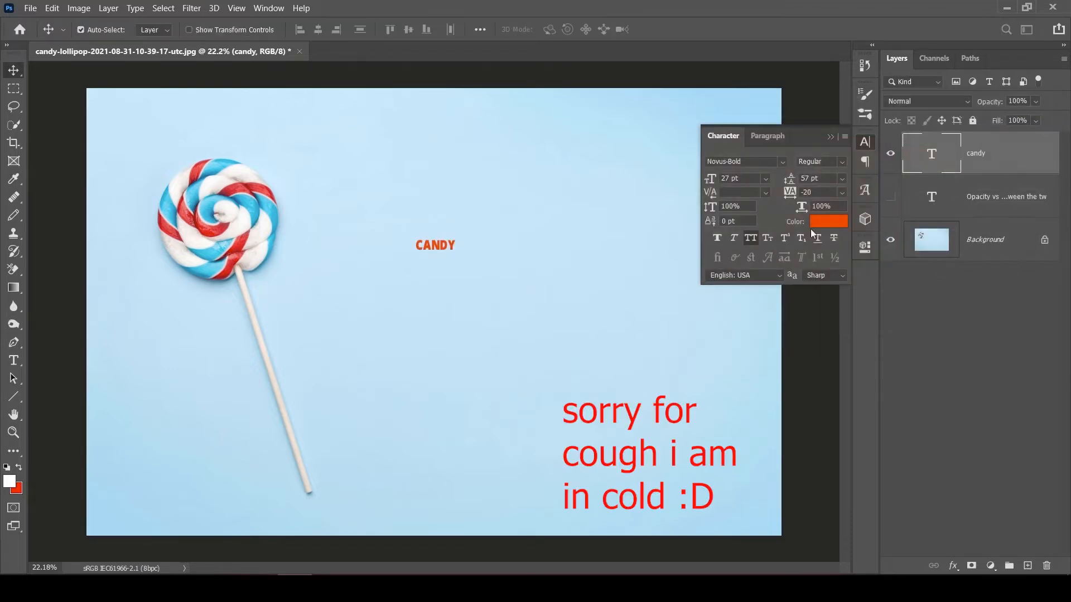
pyautogui.click(765, 179)
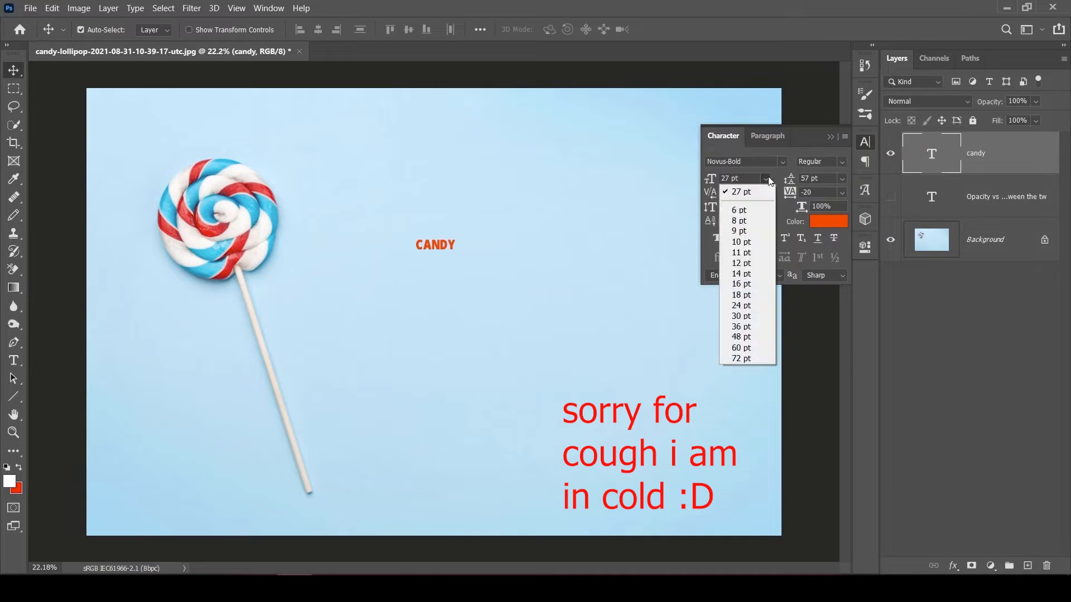
pyautogui.click(747, 358)
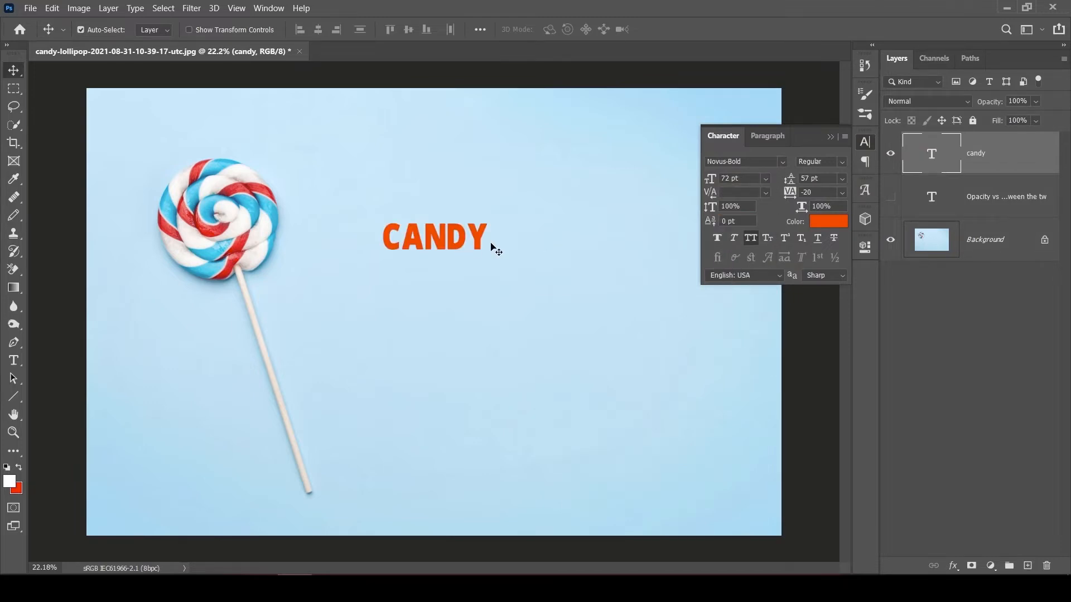
pyautogui.click(830, 137)
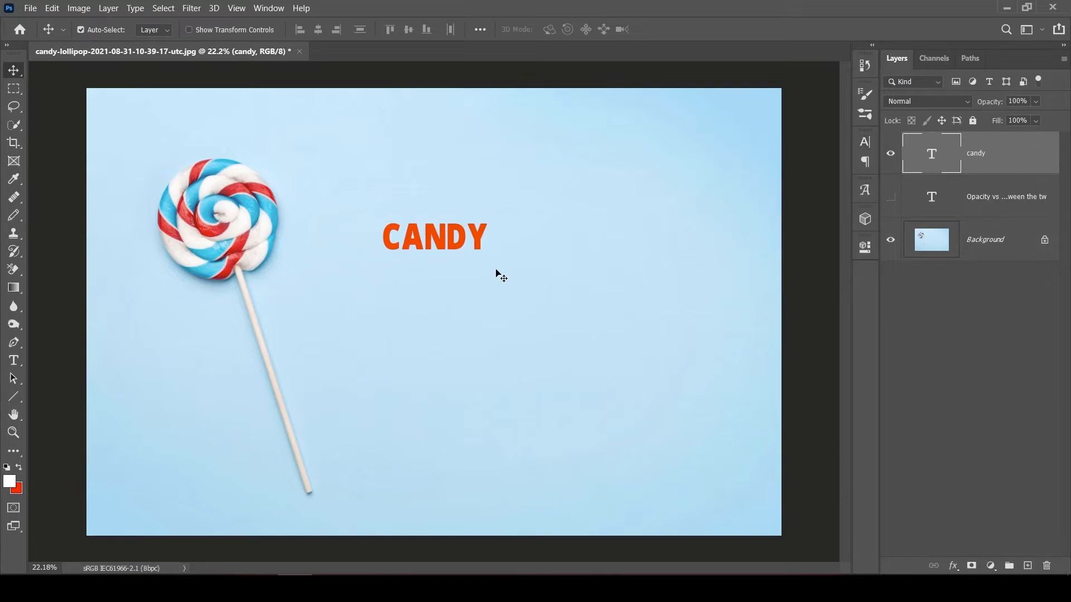
# Step: Scale the CANDY text proportionally to about 321% and position it in the empty area beside the lollipop
pyautogui.press('t')
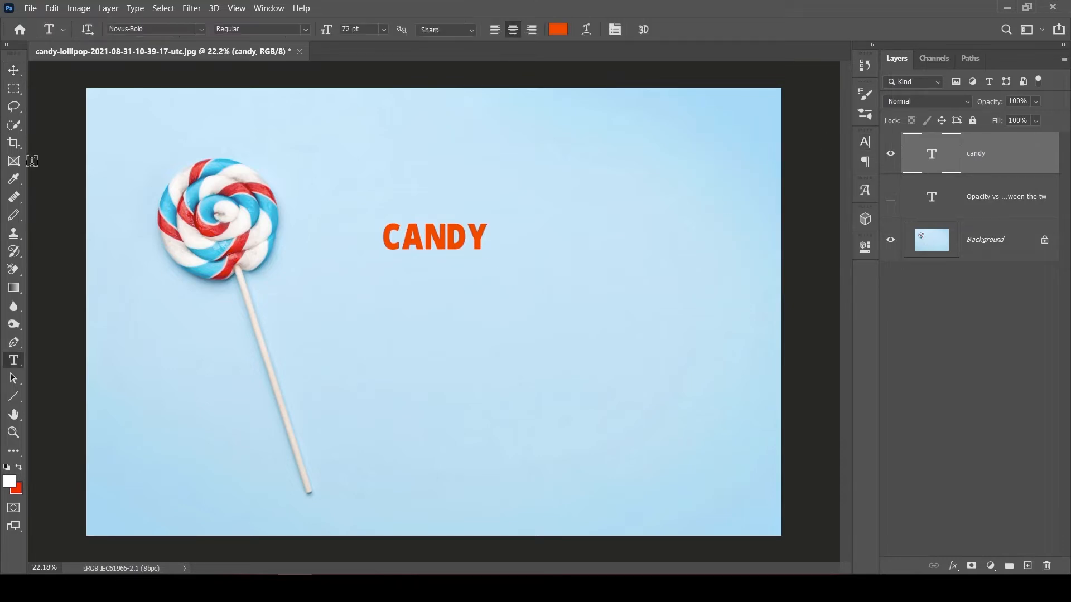
pyautogui.click(13, 70)
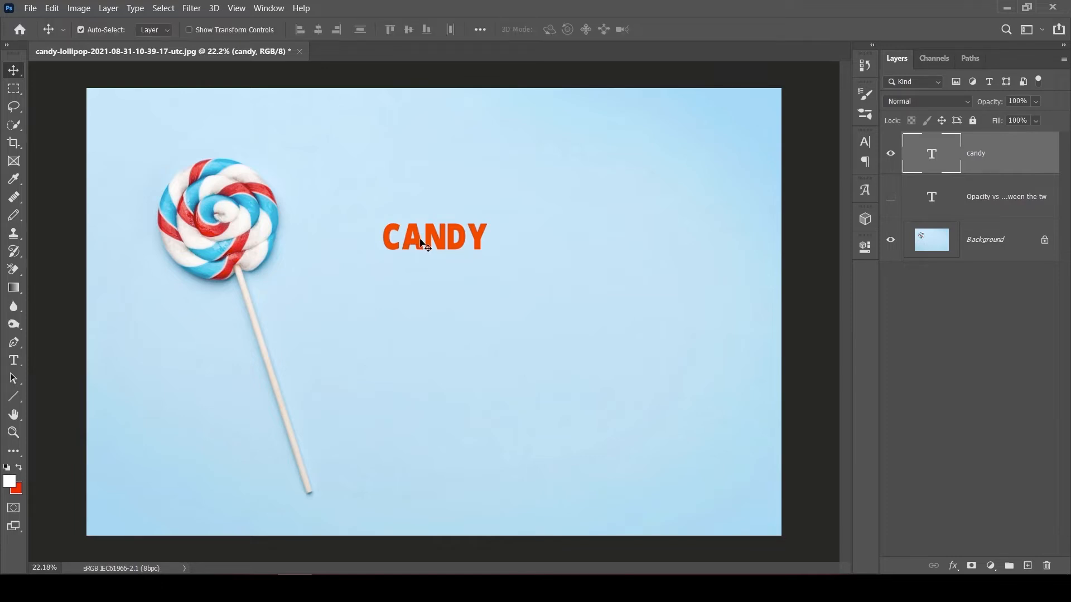
pyautogui.hotkey('ctrl', 't')
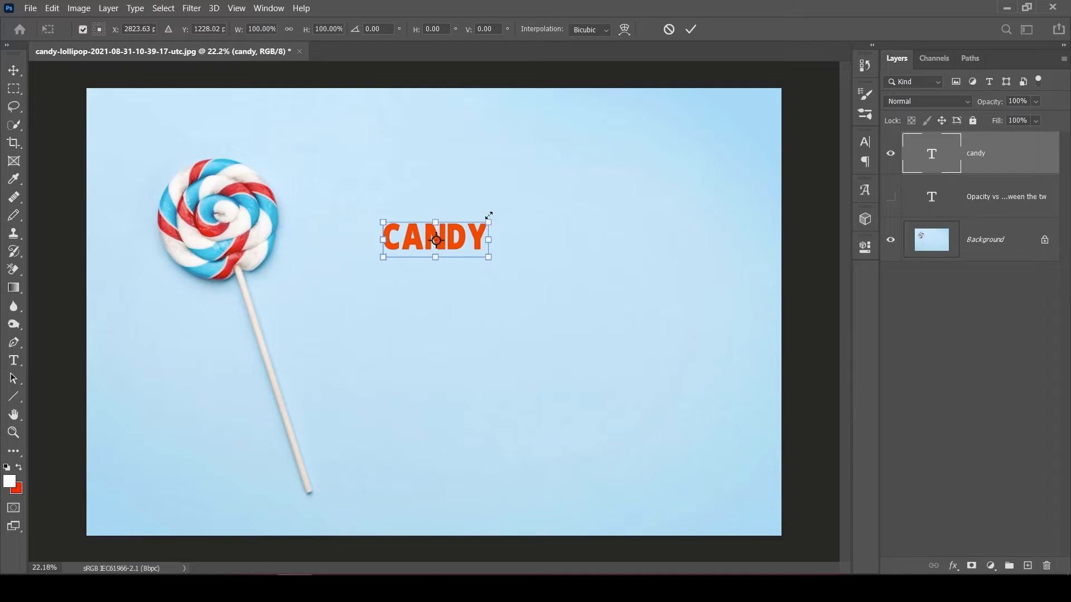
pyautogui.moveTo(489, 220); pyautogui.dragTo(692, 143)
pyautogui.moveTo(589, 233); pyautogui.dragTo(556, 350)
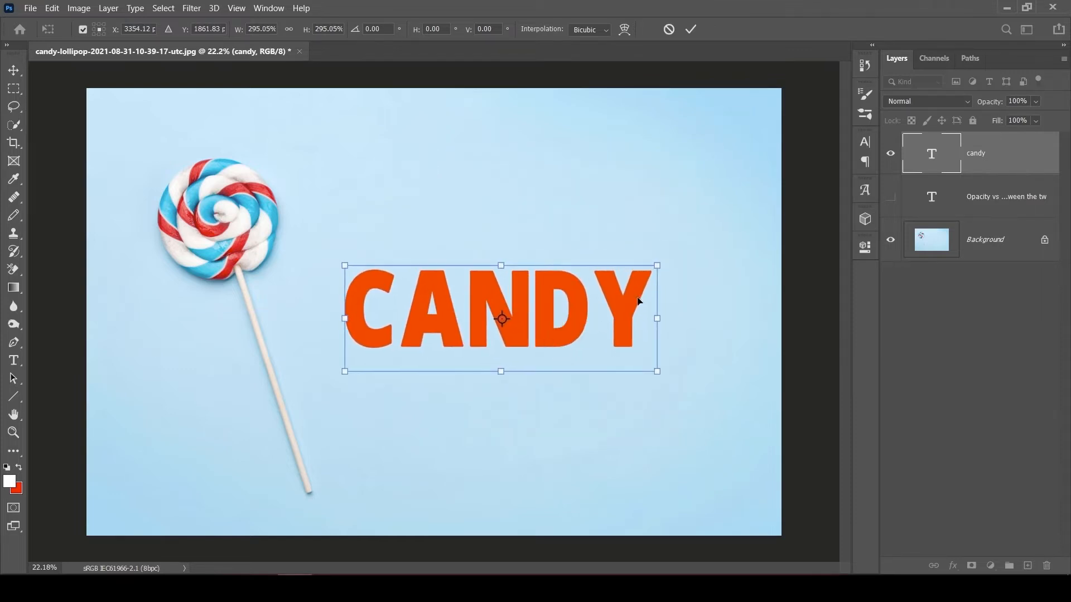
pyautogui.moveTo(659, 266); pyautogui.dragTo(679, 236)
pyautogui.click(690, 29)
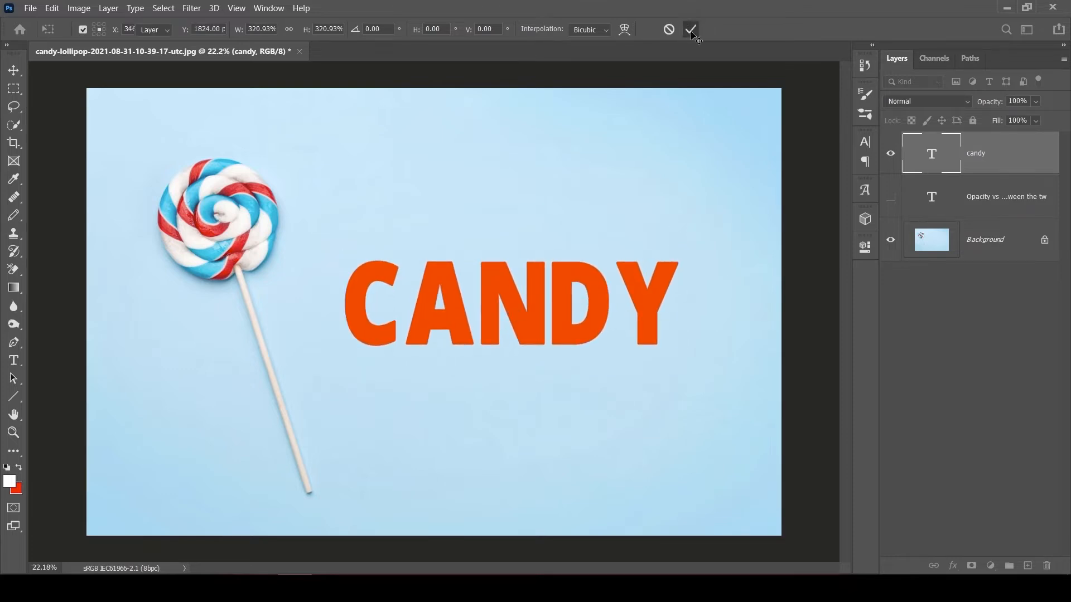
pyautogui.moveTo(516, 310); pyautogui.dragTo(500, 312)
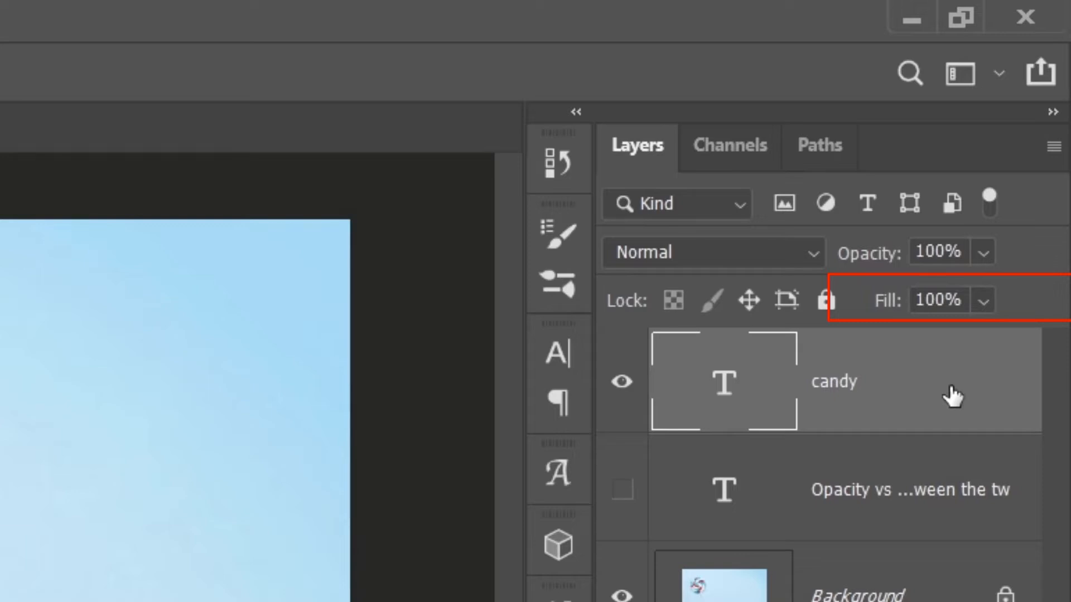
# Step: Set the candy text layer's Fill to 0%, leaving its Opacity at 100%
pyautogui.click(983, 302)
pyautogui.moveTo(1018, 337); pyautogui.dragTo(859, 341)
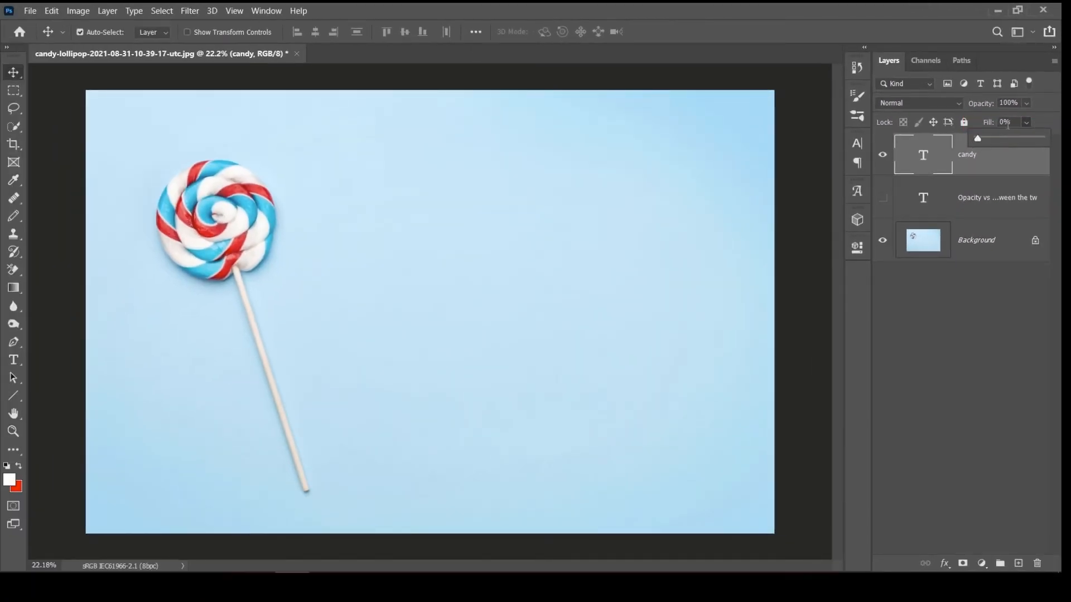
pyautogui.click(1044, 107)
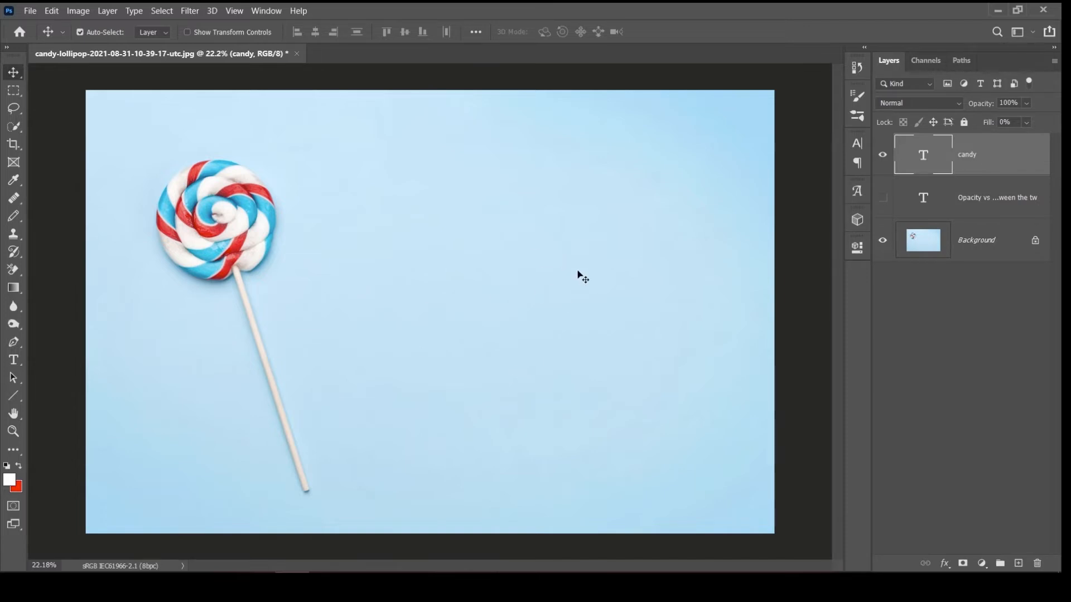
# Step: Add a Bevel & Emboss effect to the candy layer and bring up its settings beside the text
pyautogui.doubleClick(1004, 159)
pyautogui.moveTo(789, 139); pyautogui.dragTo(829, 89)
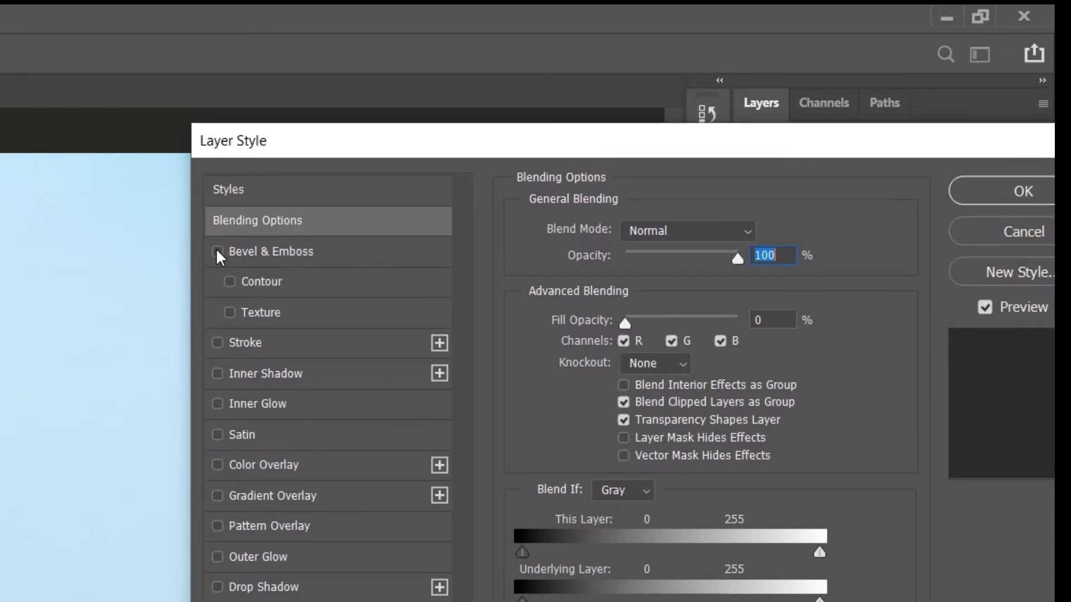
pyautogui.click(217, 251)
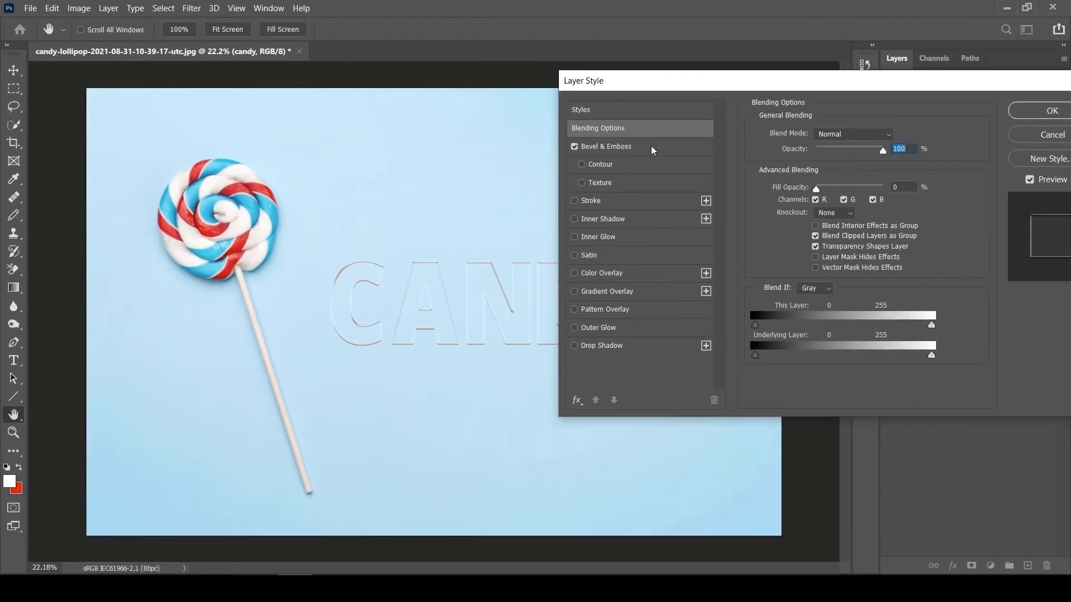
pyautogui.click(651, 149)
pyautogui.moveTo(841, 86); pyautogui.dragTo(122, 108)
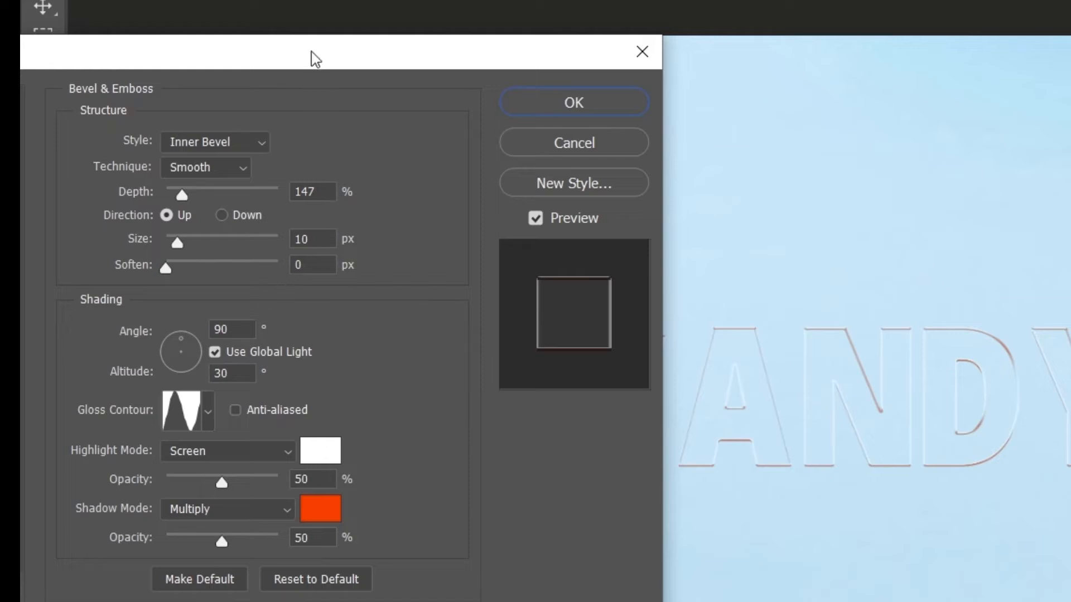
pyautogui.moveTo(312, 57); pyautogui.dragTo(287, 47)
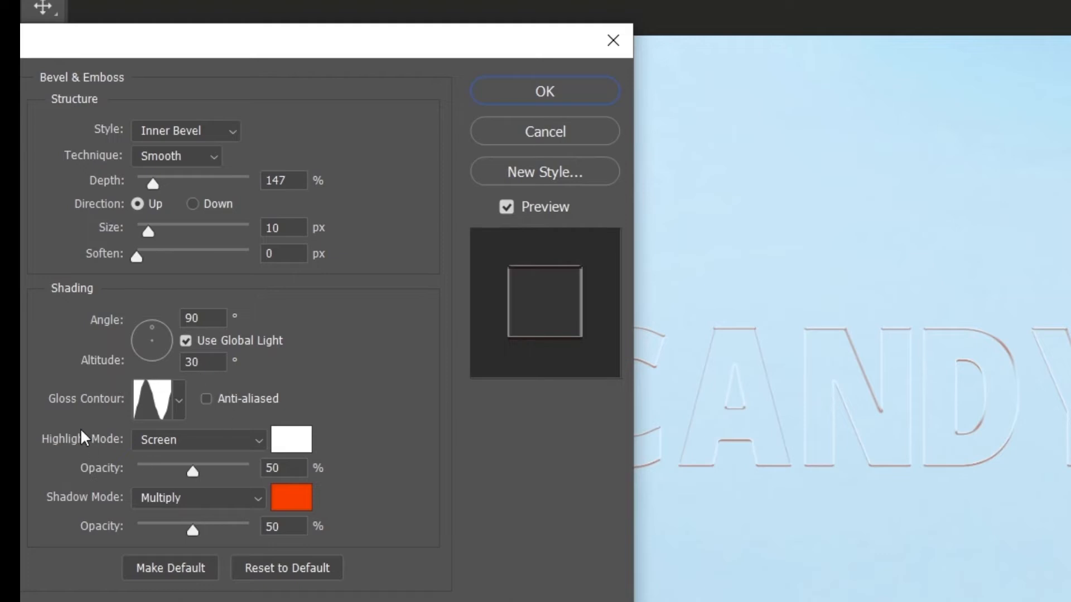
# Step: Choose the ring-shaped gloss contour for the Bevel & Emboss shading
pyautogui.click(177, 403)
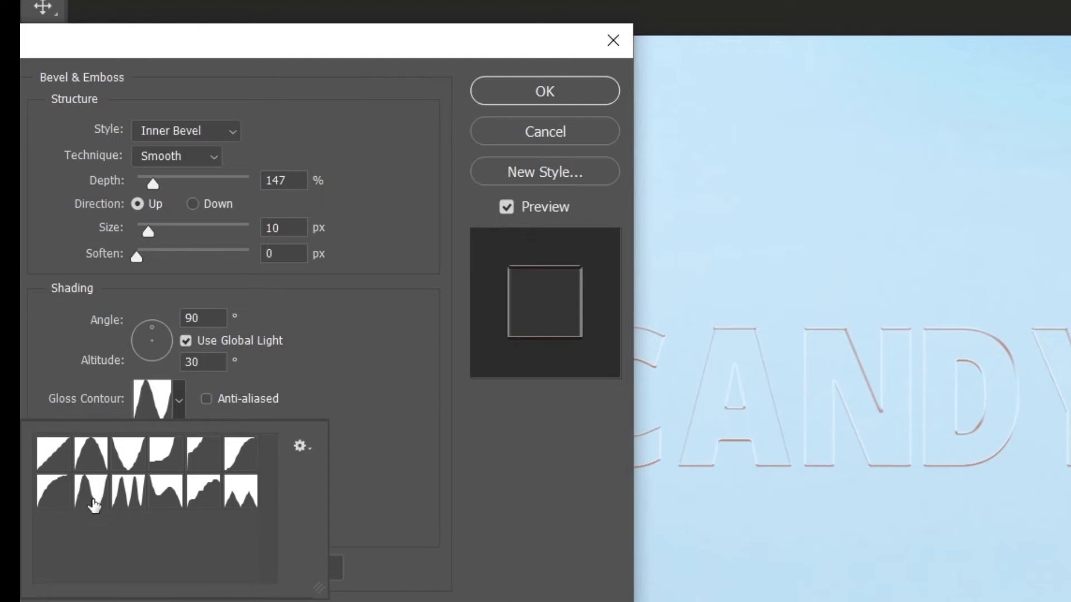
pyautogui.click(94, 504)
pyautogui.click(346, 402)
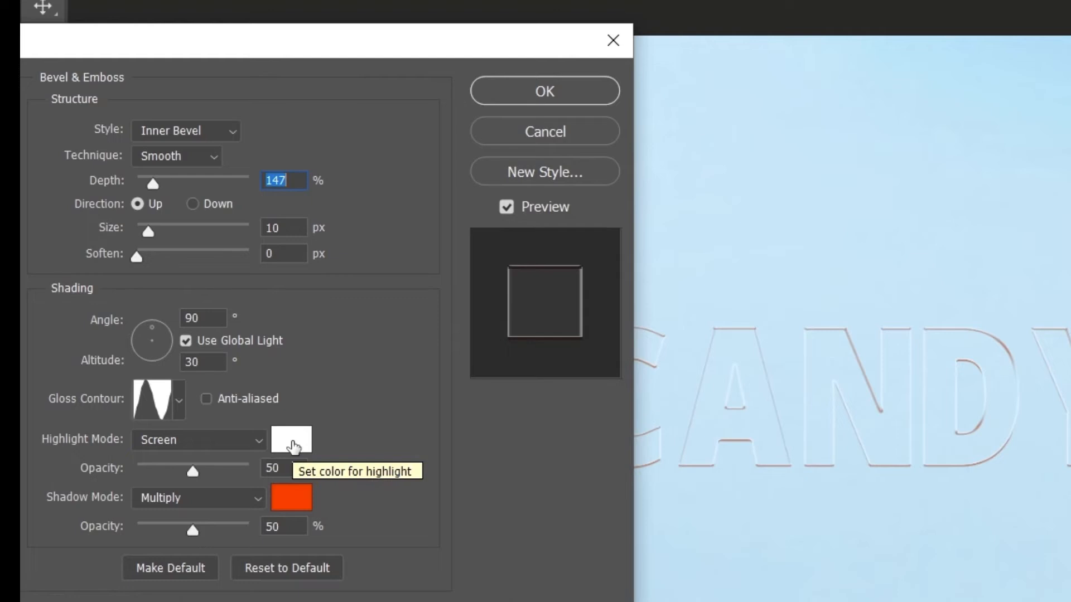
# Step: Use white as the bevel's highlight colour and ff3000 as its shadow colour
pyautogui.click(293, 447)
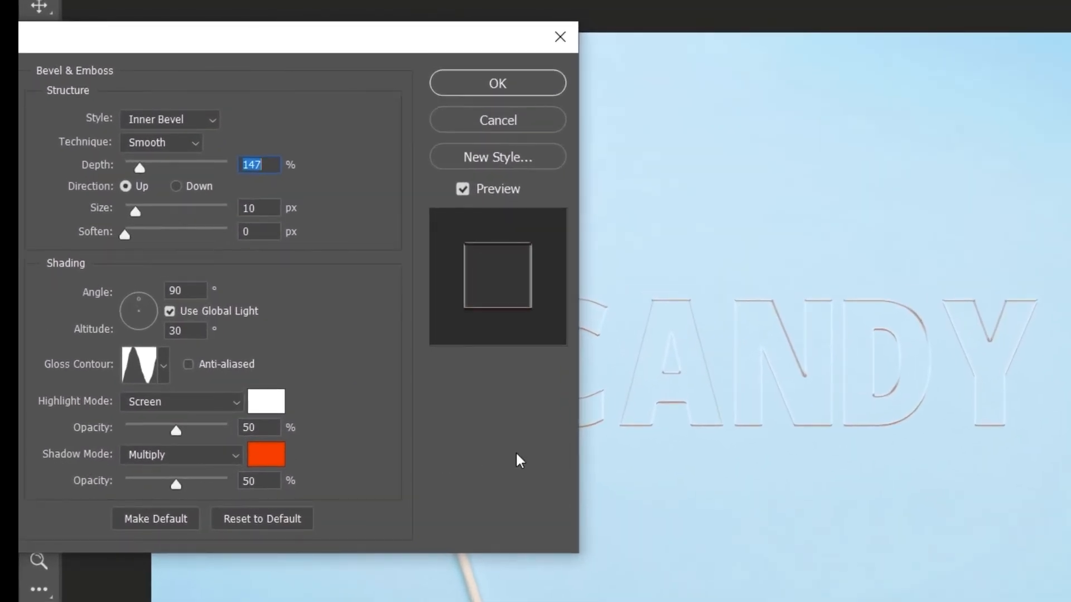
pyautogui.moveTo(392, 52); pyautogui.dragTo(408, 31)
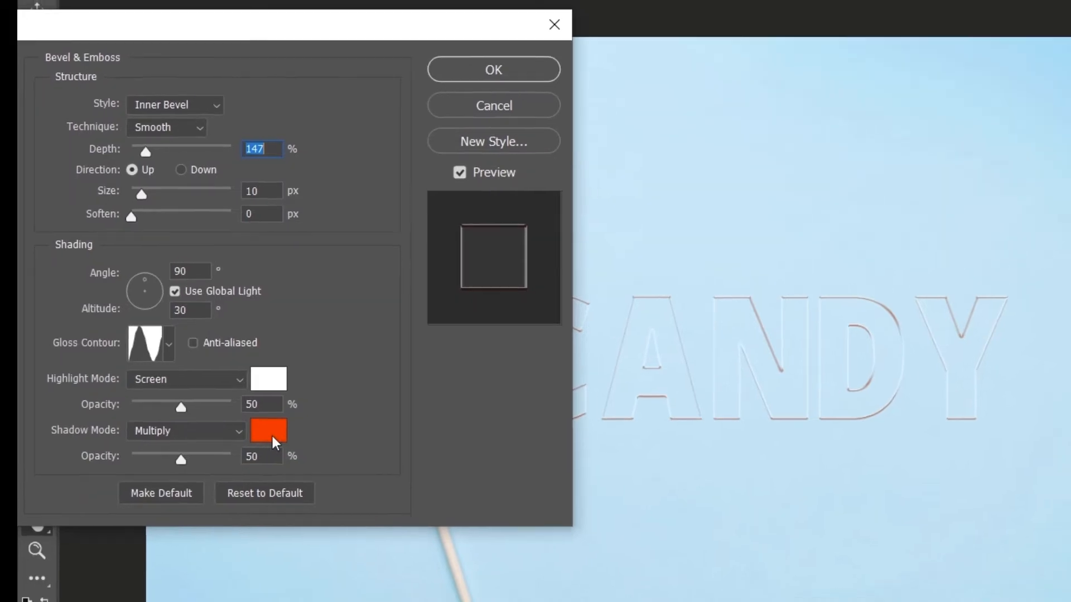
pyautogui.click(273, 441)
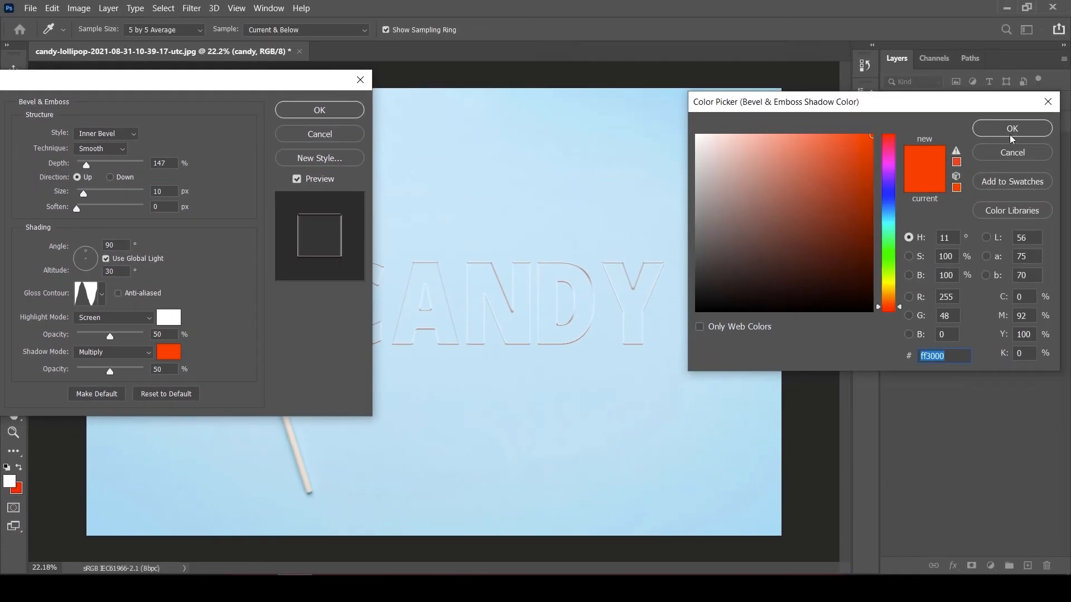
pyautogui.click(1011, 129)
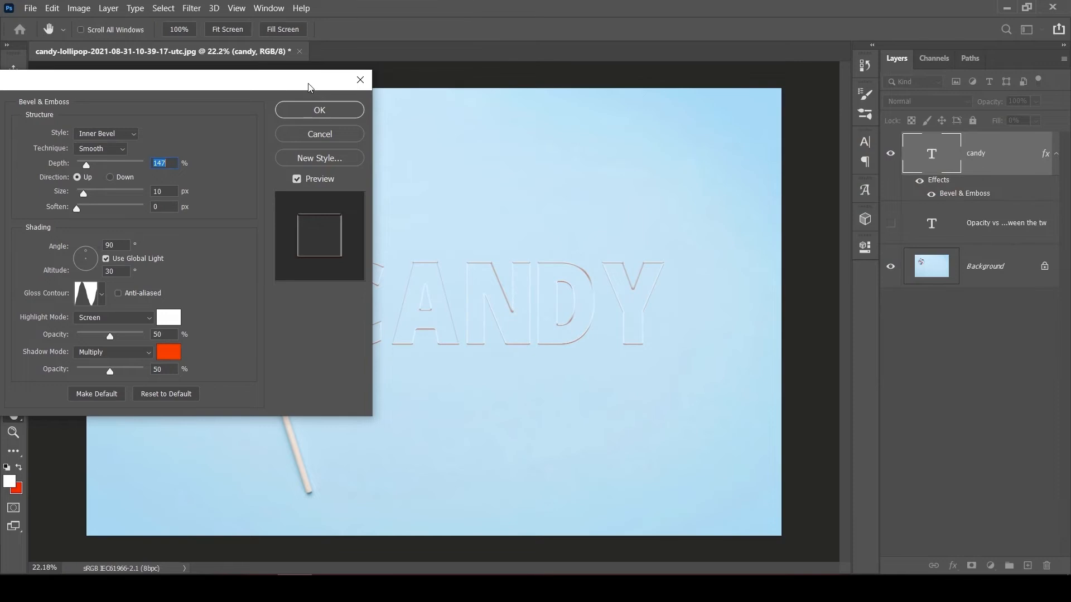
pyautogui.moveTo(309, 88); pyautogui.dragTo(945, 67)
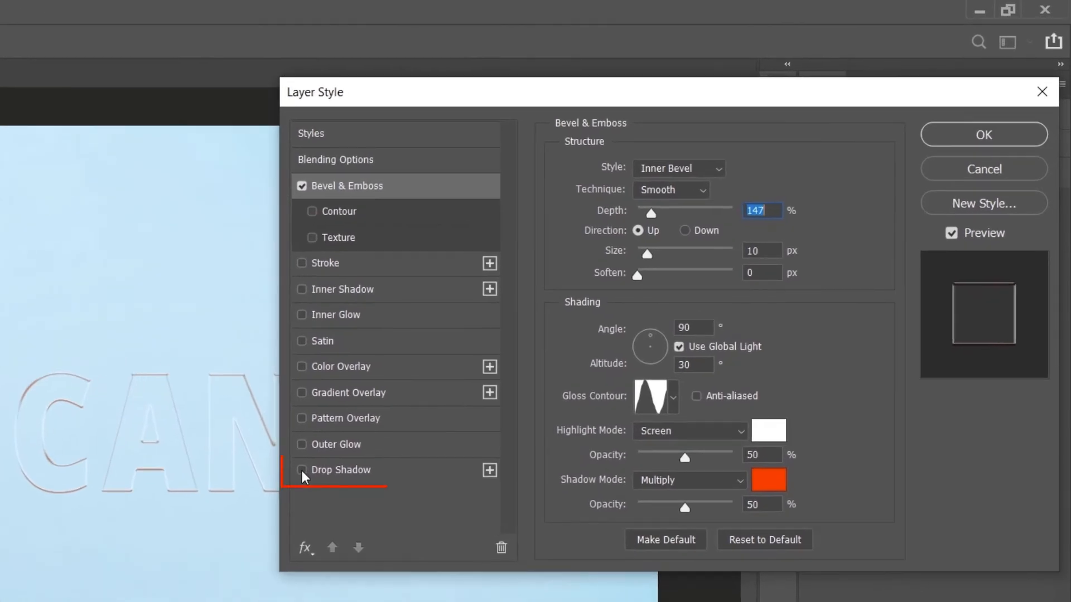
# Step: Add a Drop Shadow effect to the candy text layer with blue 1507d1 as the shadow colour
pyautogui.click(531, 332)
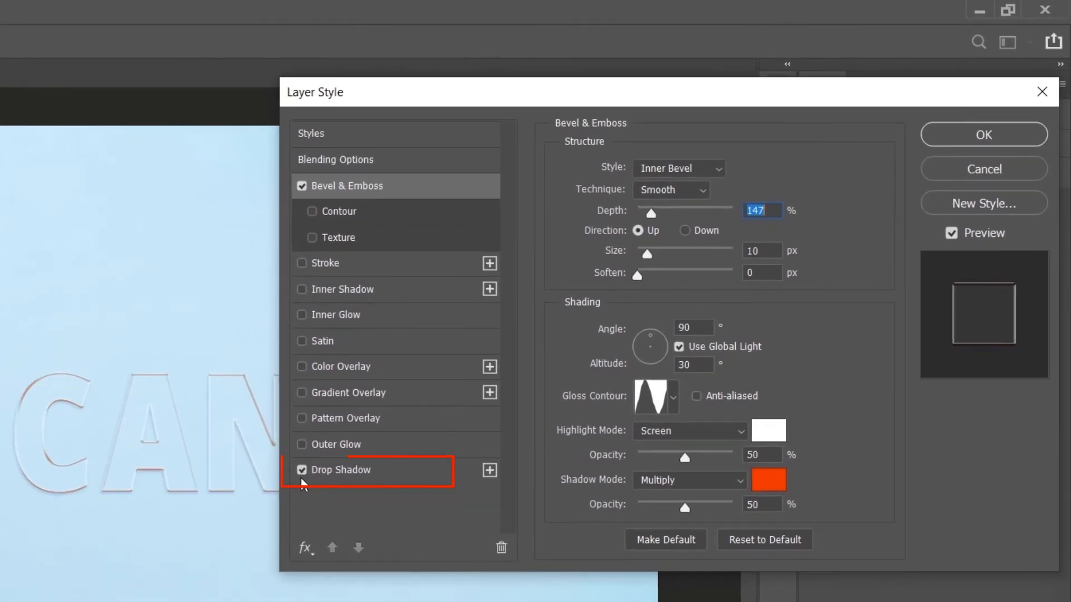
pyautogui.click(374, 476)
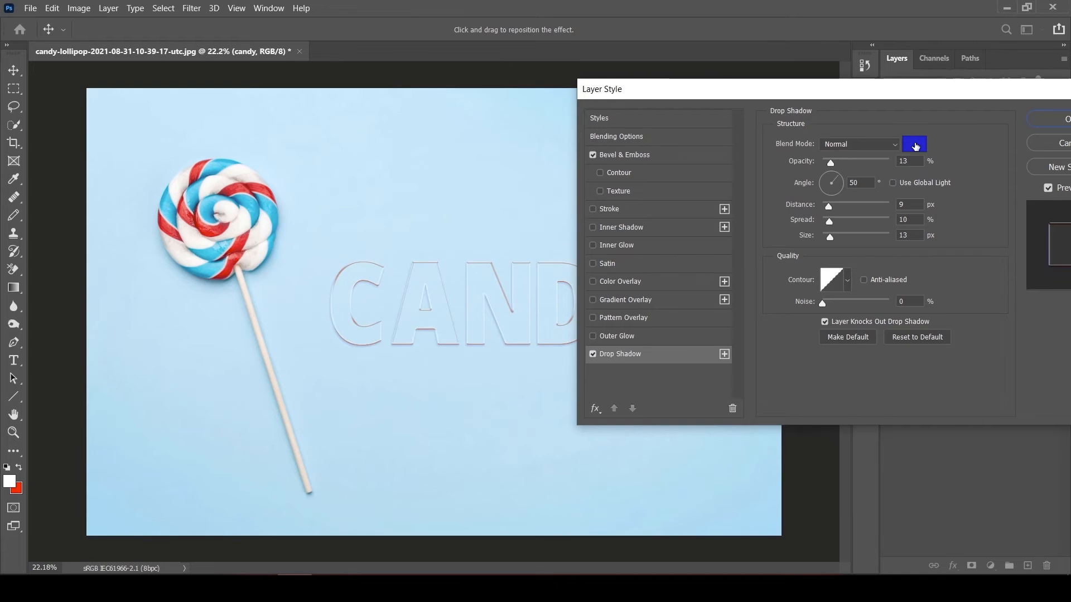
pyautogui.click(915, 145)
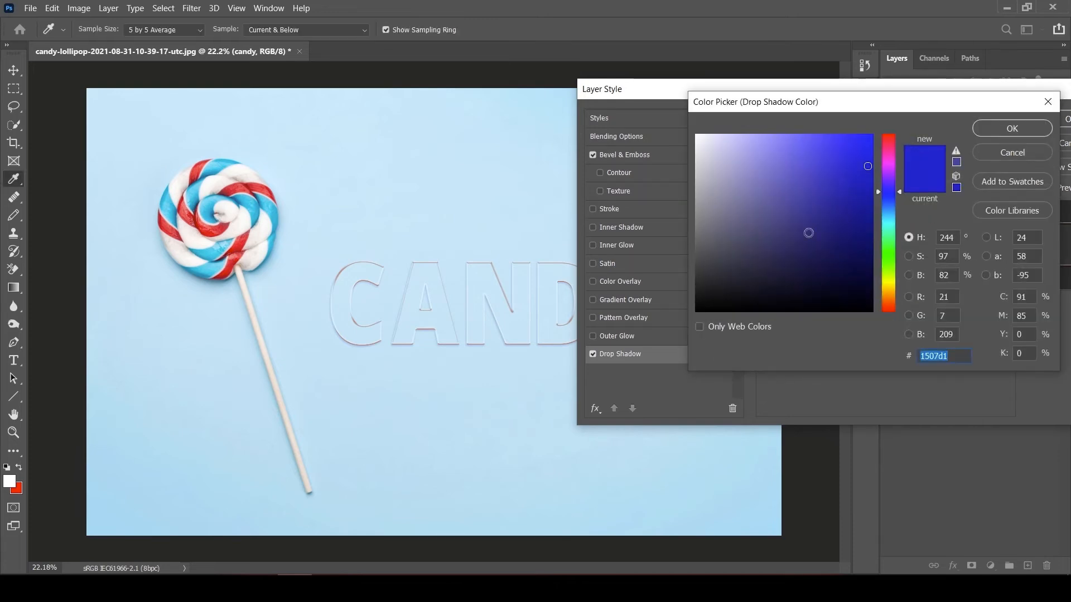
pyautogui.click(1003, 133)
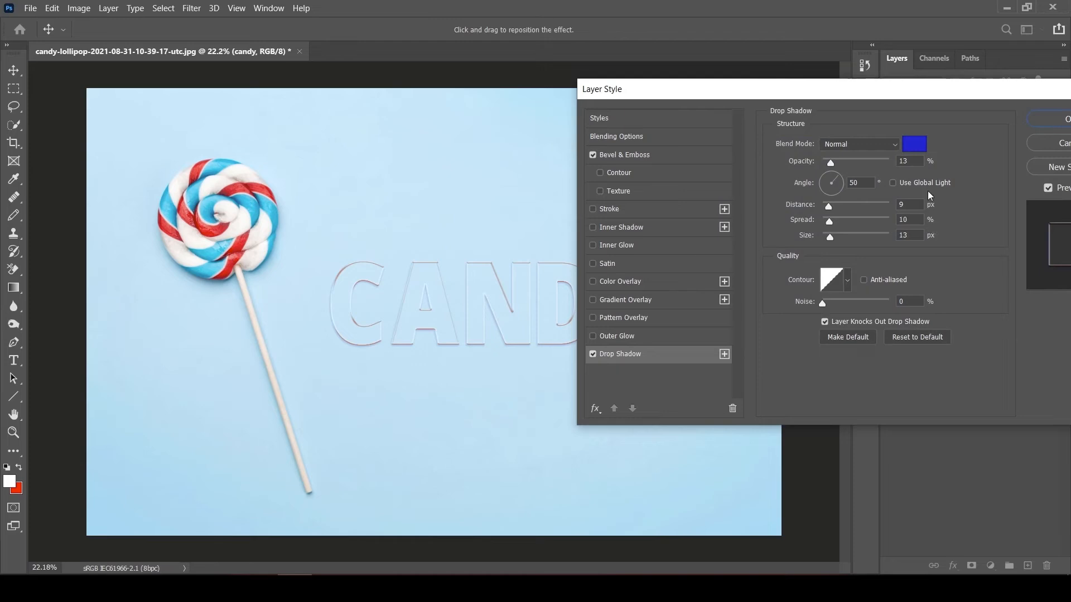
# Step: Set the Drop Shadow's opacity to 25%, keeping the settings dialog clear of the CANDY text
pyautogui.moveTo(938, 91); pyautogui.dragTo(879, 72)
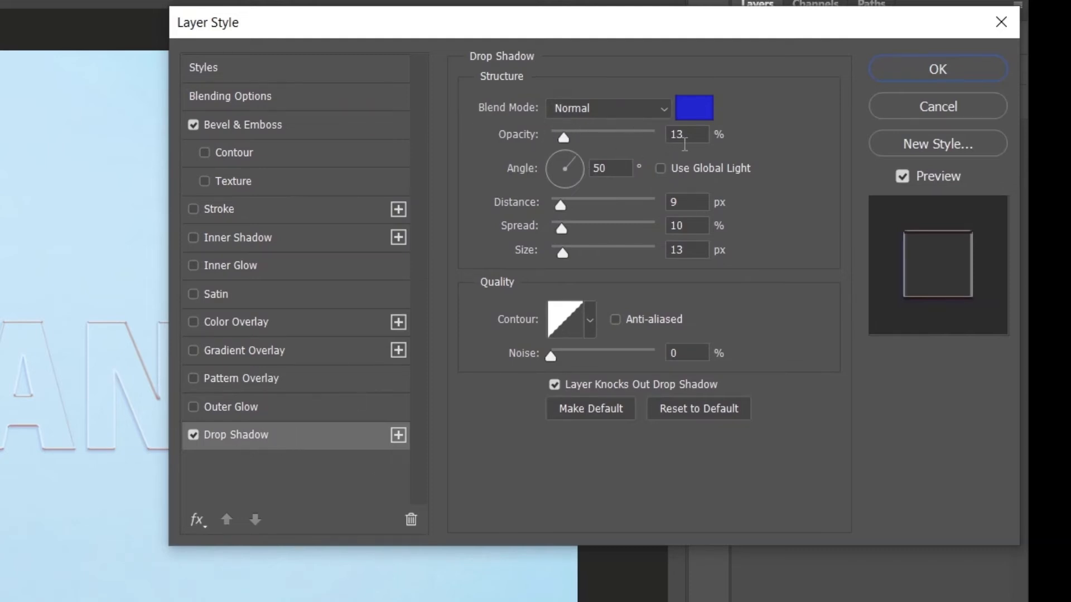
pyautogui.moveTo(563, 138); pyautogui.dragTo(630, 142)
pyautogui.moveTo(653, 35); pyautogui.dragTo(846, 31)
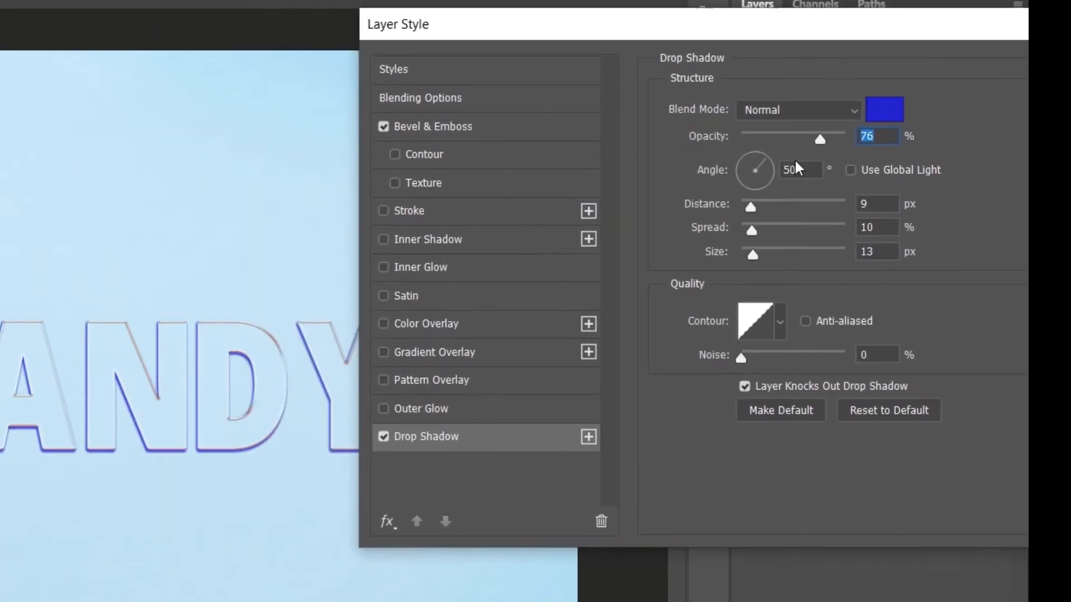
pyautogui.moveTo(819, 140); pyautogui.dragTo(767, 141)
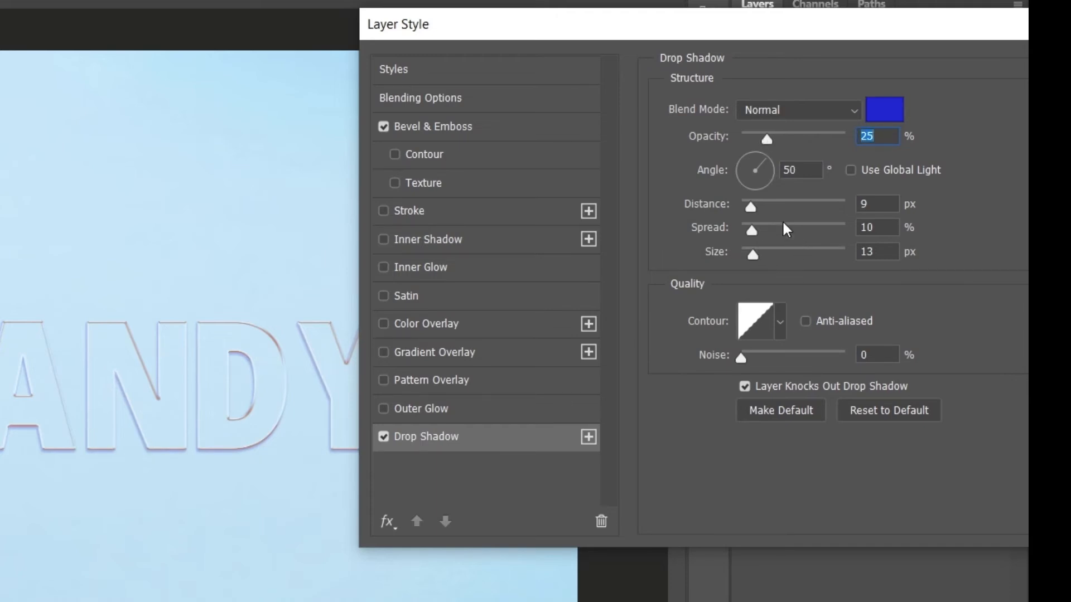
# Step: Try a steeper Drop Shadow angle, set it back to 50°, and apply the layer style
pyautogui.moveTo(742, 158)
pyautogui.mouseDown()
pyautogui.moveTo(738, 173)
pyautogui.moveTo(763, 177)
pyautogui.moveTo(757, 158)
pyautogui.mouseUp()
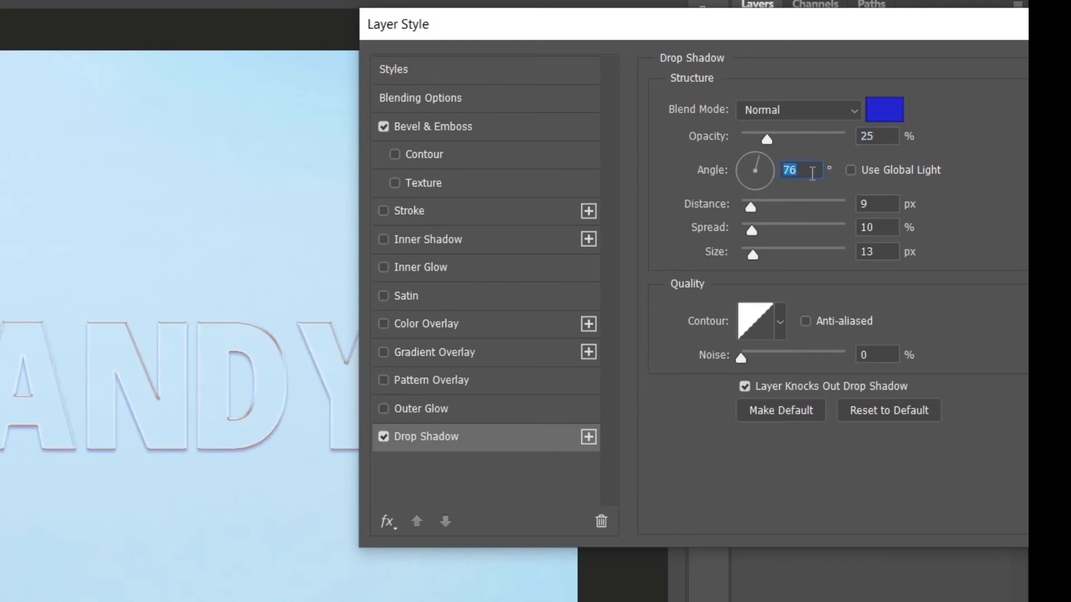
pyautogui.write('50')
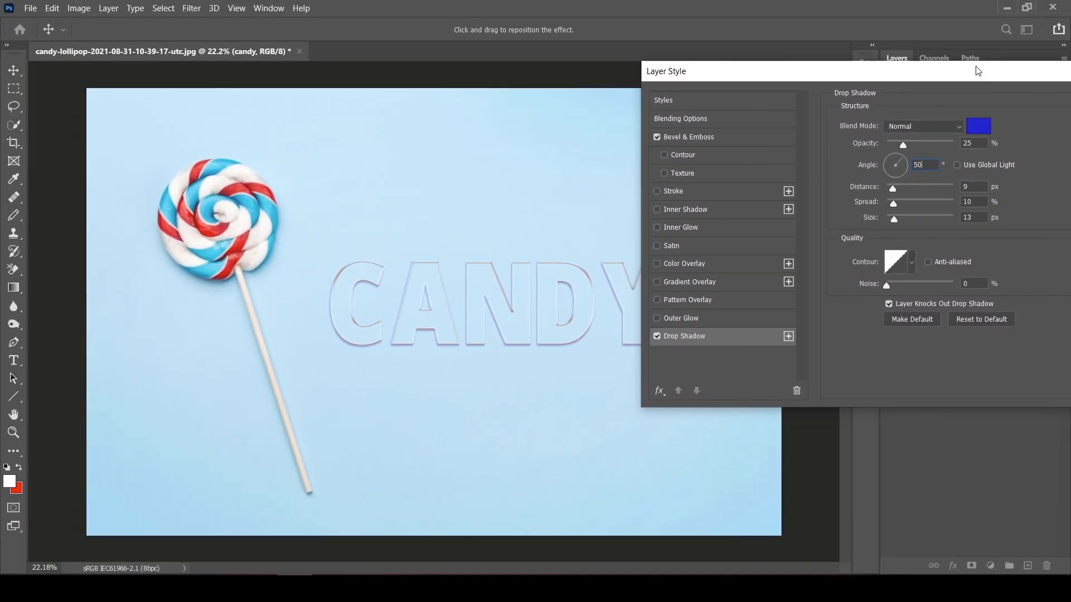
pyautogui.moveTo(879, 14); pyautogui.dragTo(566, 14)
pyautogui.click(933, 108)
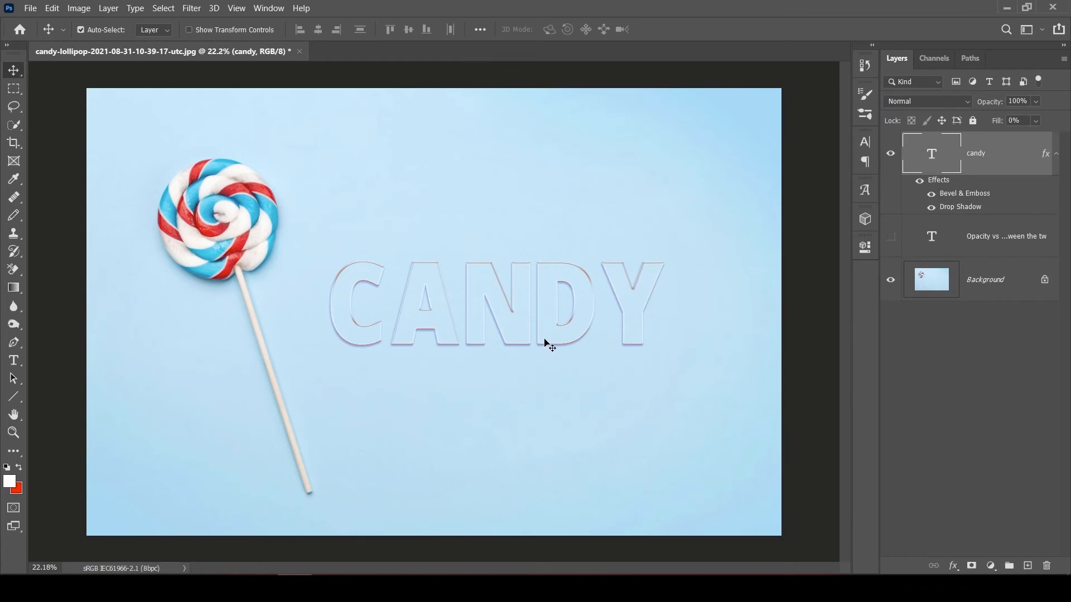
# Step: Toggle the visibility of the candy layer and its Bevel & Emboss and Drop Shadow effects to compare their contribution
pyautogui.click(919, 183)
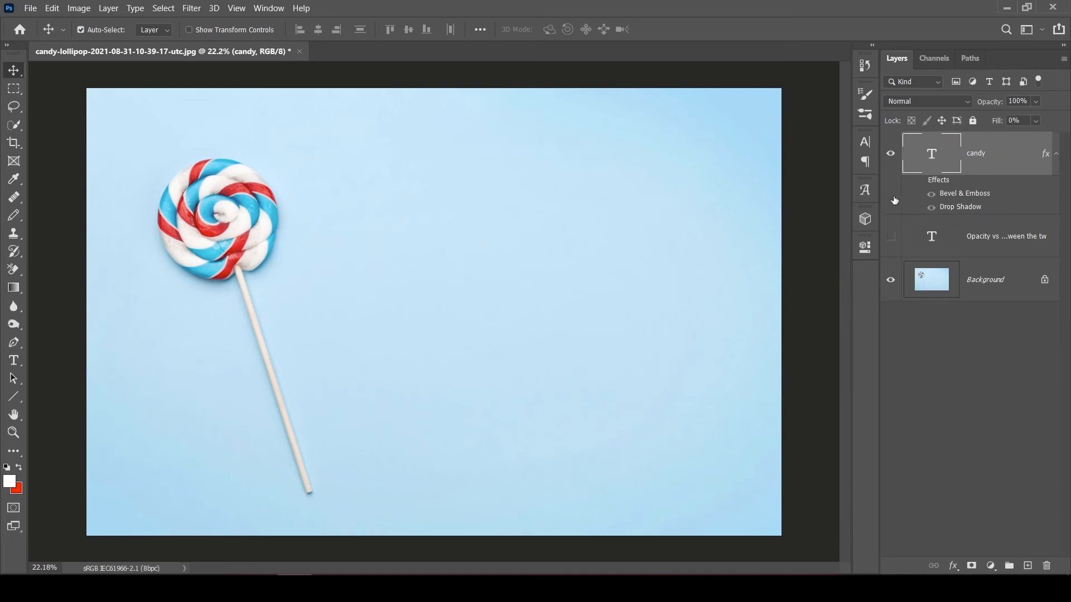
pyautogui.click(890, 154)
pyautogui.click(930, 192)
pyautogui.click(930, 208)
pyautogui.click(930, 208)
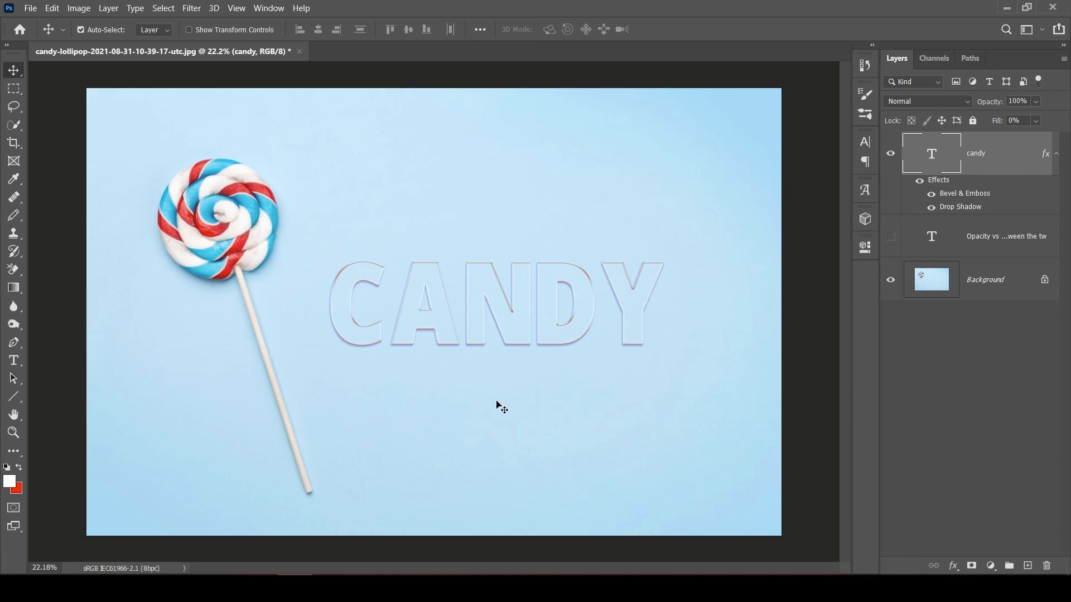
# Step: Move the CANDY text slightly down and to the left on the lollipop photo
pyautogui.moveTo(516, 335); pyautogui.dragTo(503, 358)
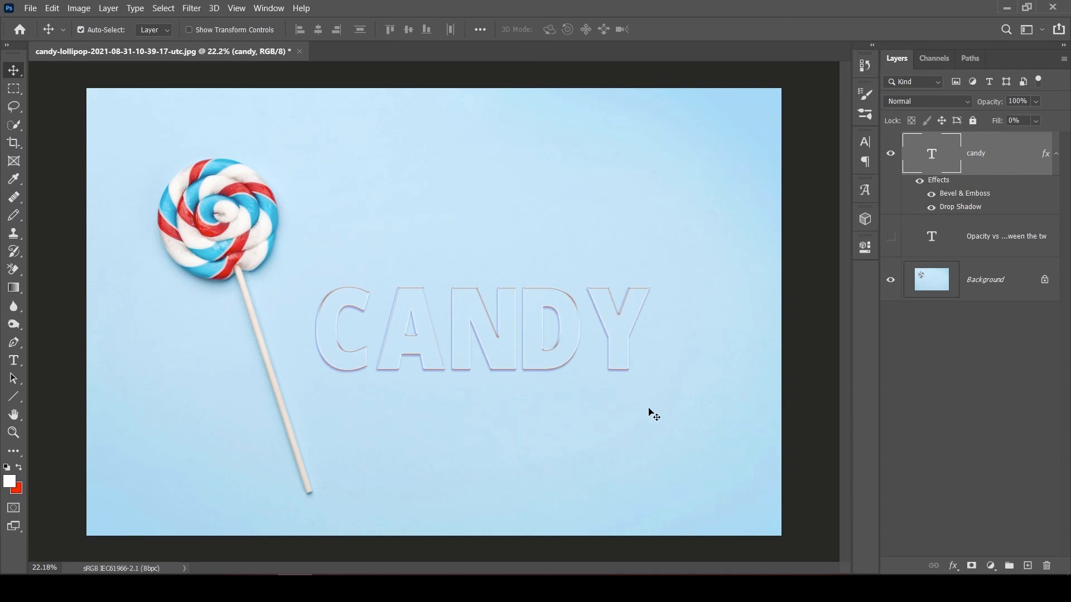